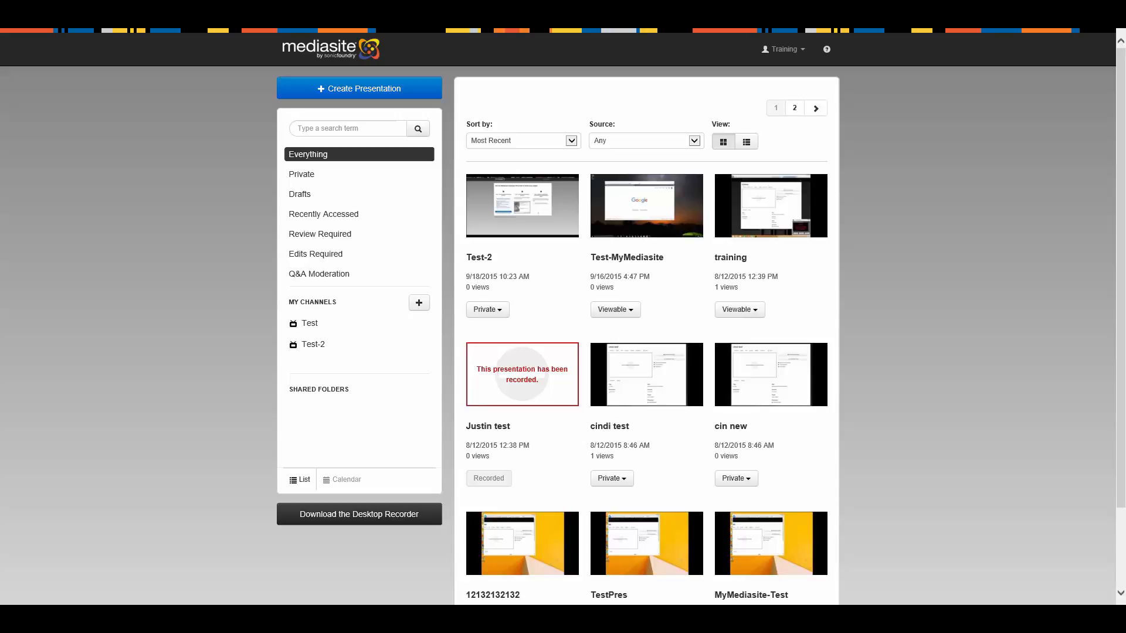
Open the Test-2 presentation and start editing its video
left_click(540, 230)
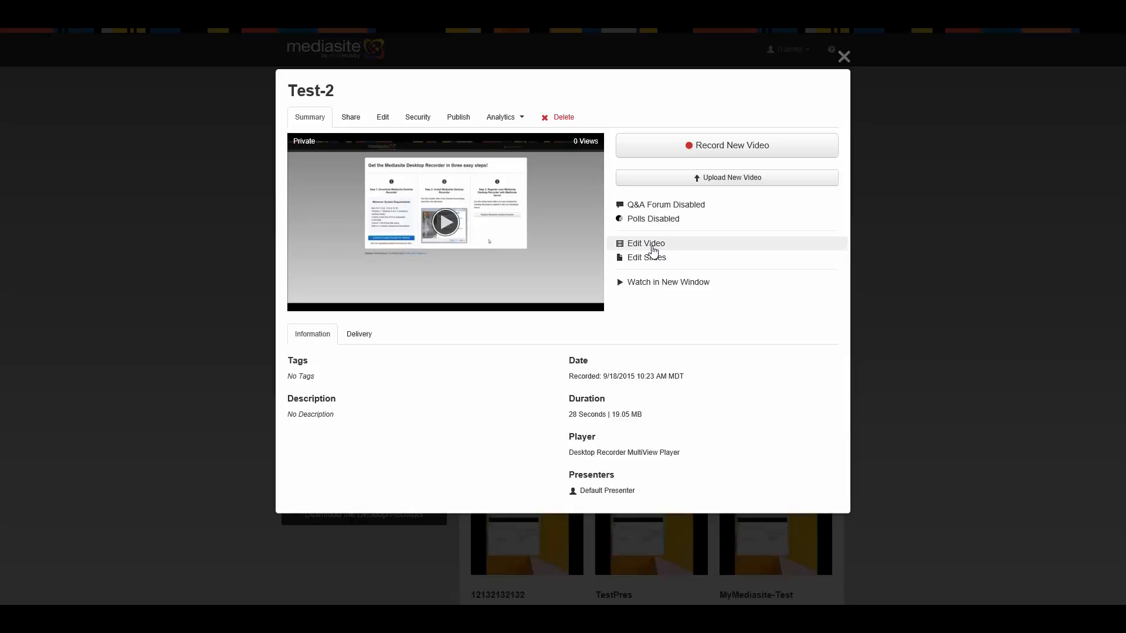
left_click(655, 250)
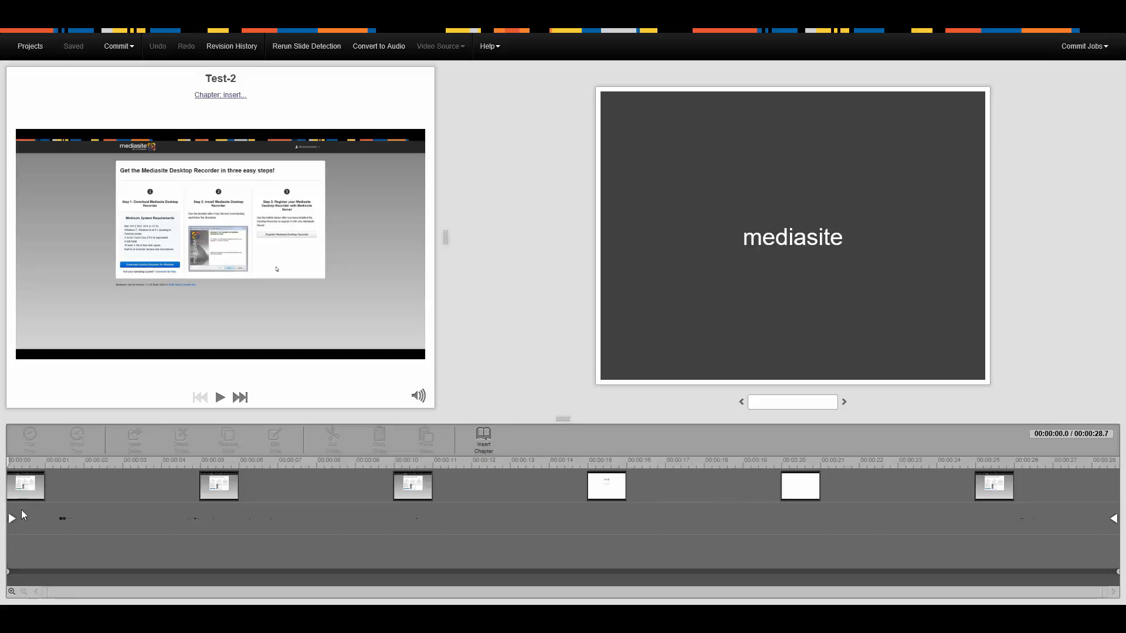
Insert a chapter titled Test at about 6.8 seconds on the timeline
left_click_drag(9, 472, 264, 474)
left_click(272, 470)
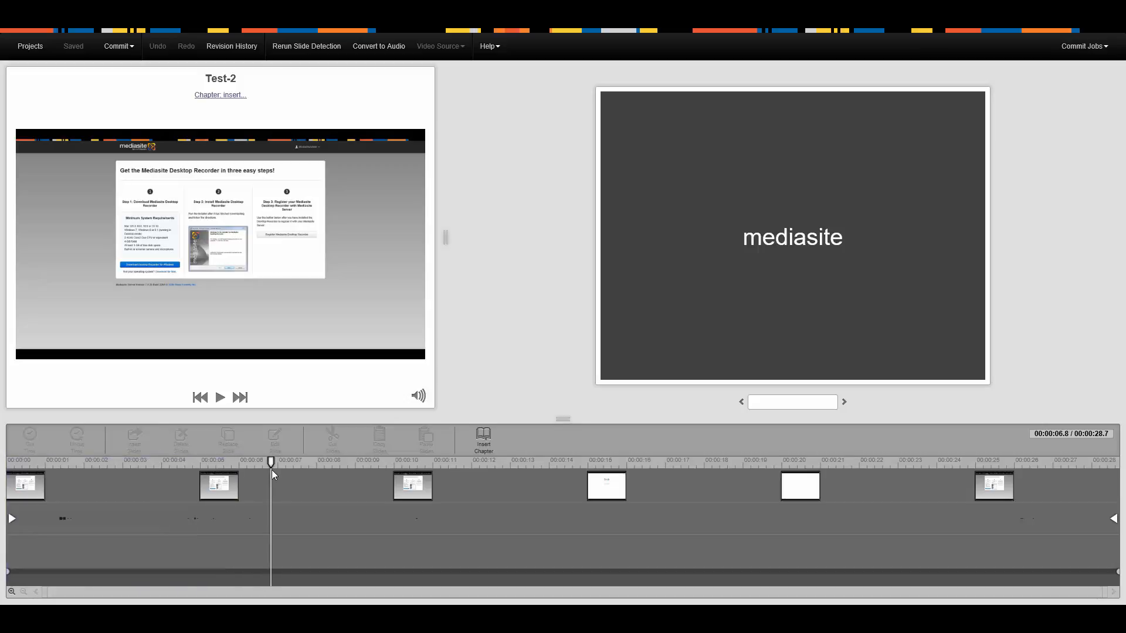
left_click(488, 447)
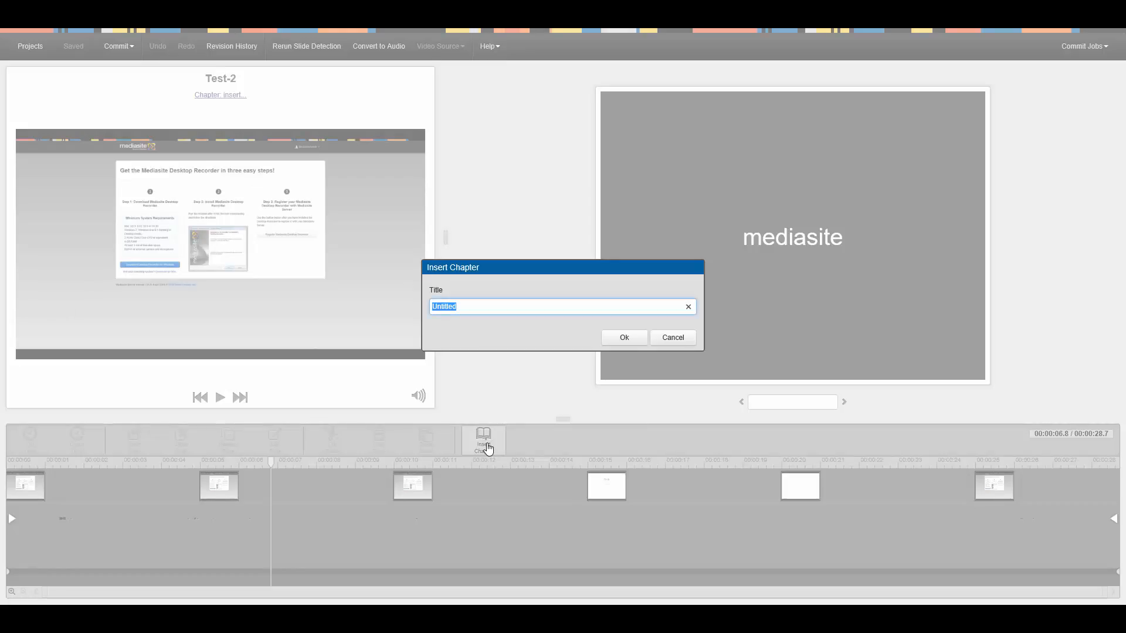
type("TEst")
key("BackSpace")
key("BackSpace")
key("BackSpace")
left_click(615, 338)
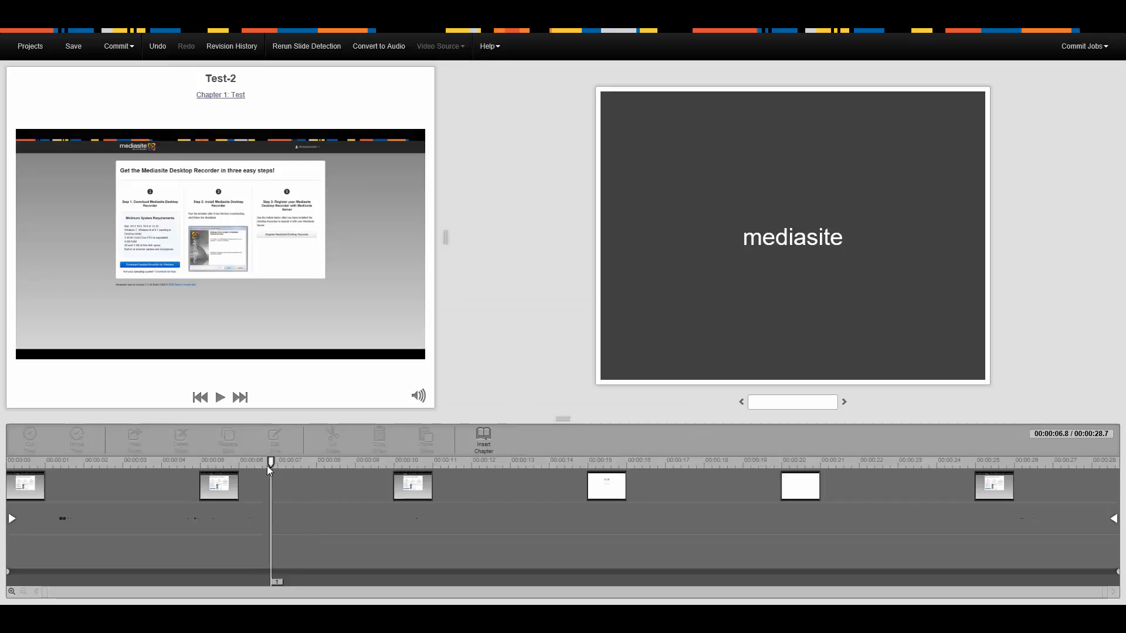
Insert a second chapter titled Test2 at about 20.9 seconds on the timeline
left_click_drag(272, 464, 820, 472)
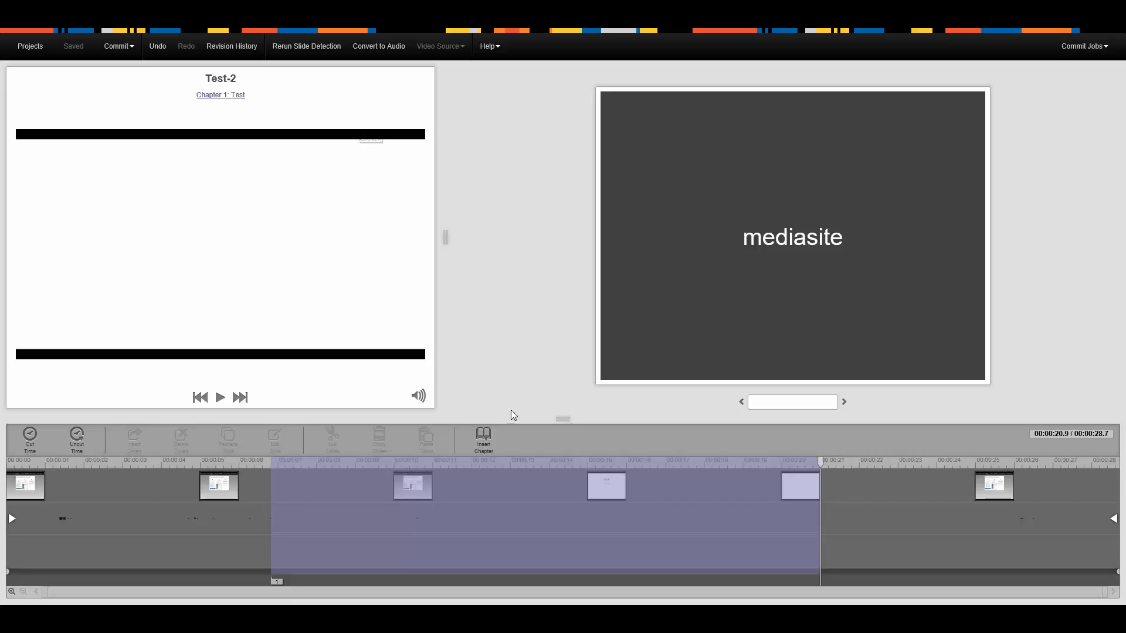
left_click(820, 464)
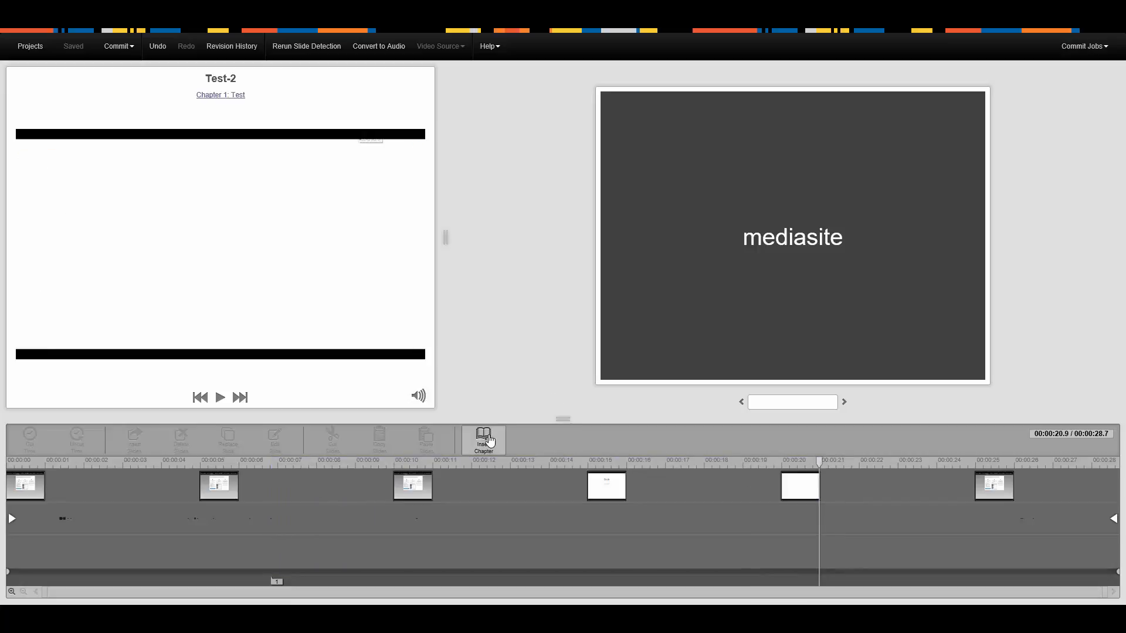
left_click(483, 440)
type("Test2")
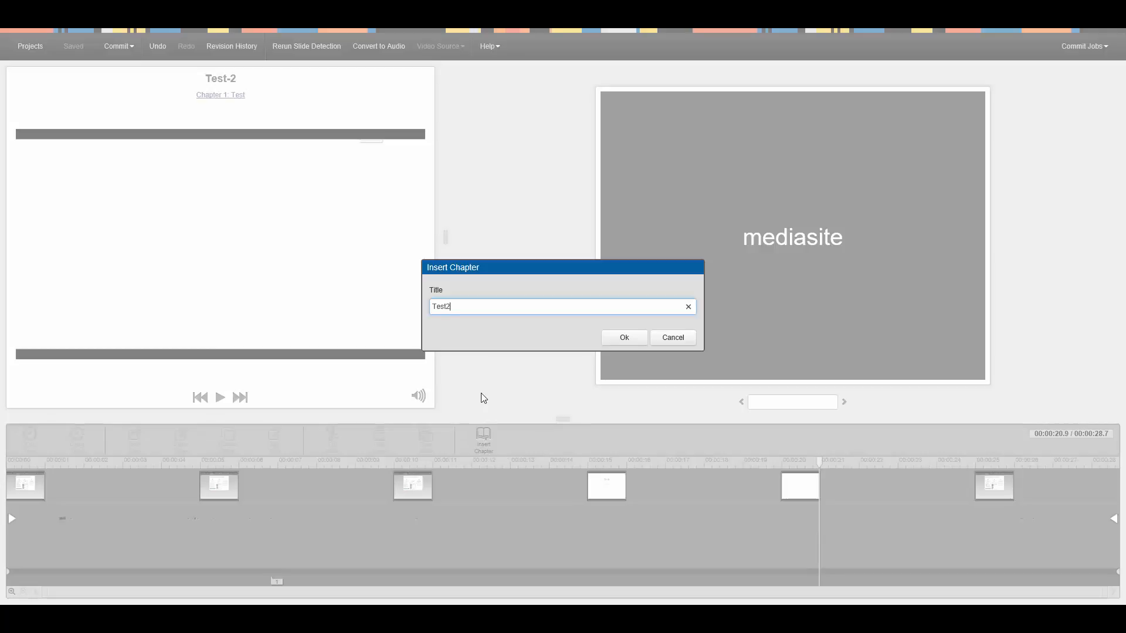
left_click(614, 339)
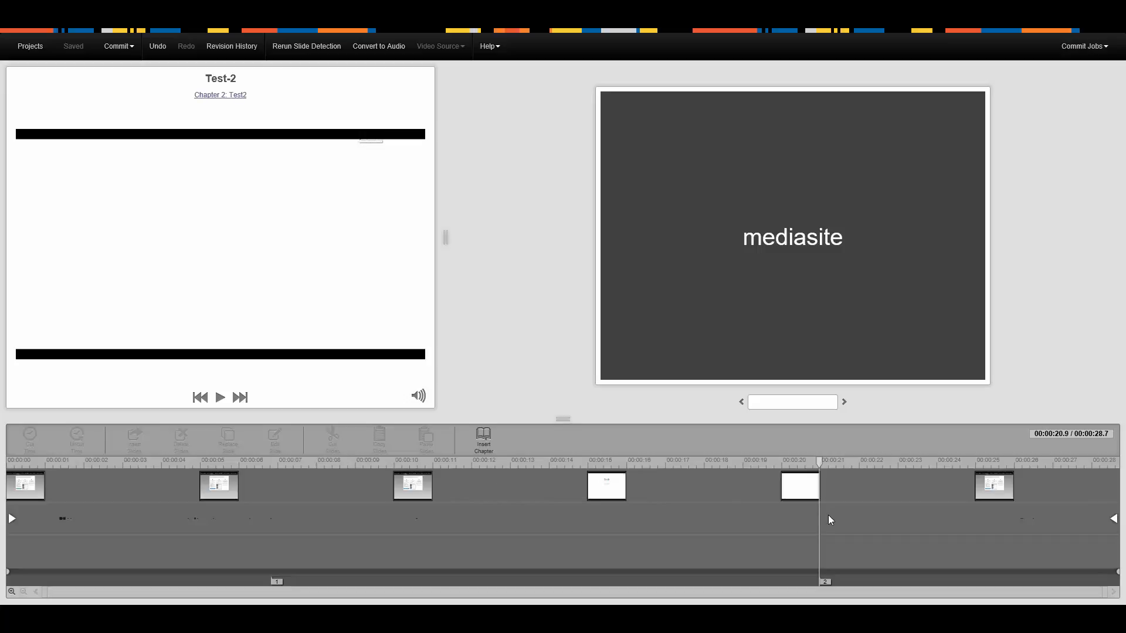
Restore the project's Original Version from the revision history, and restore the 8:04 AM Insert Chapter revision
left_click(30, 47)
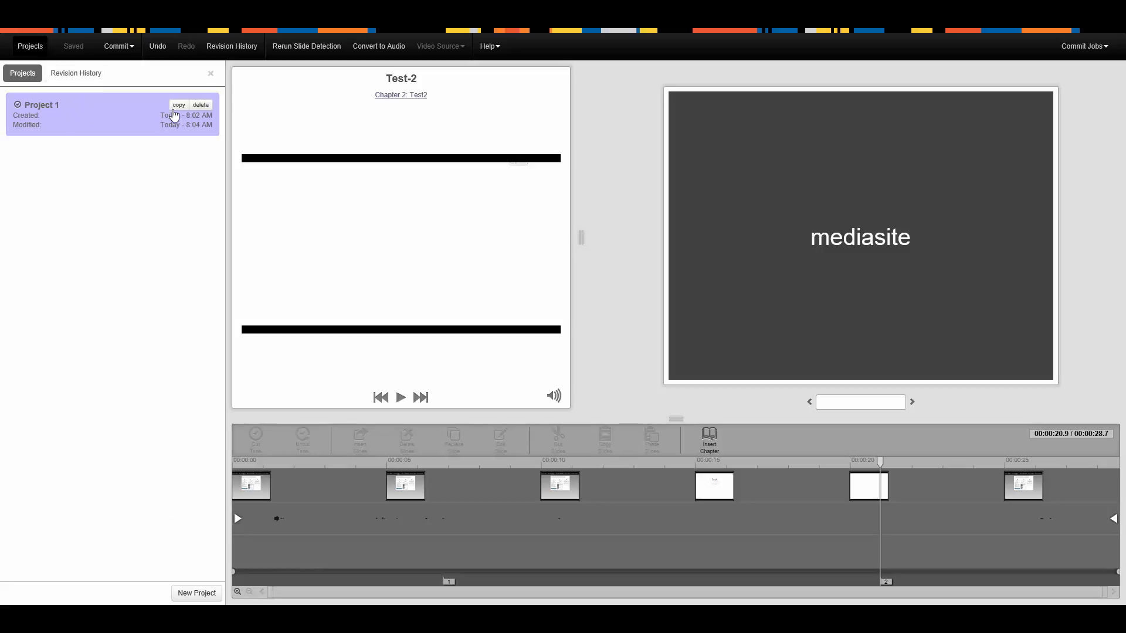
left_click(80, 79)
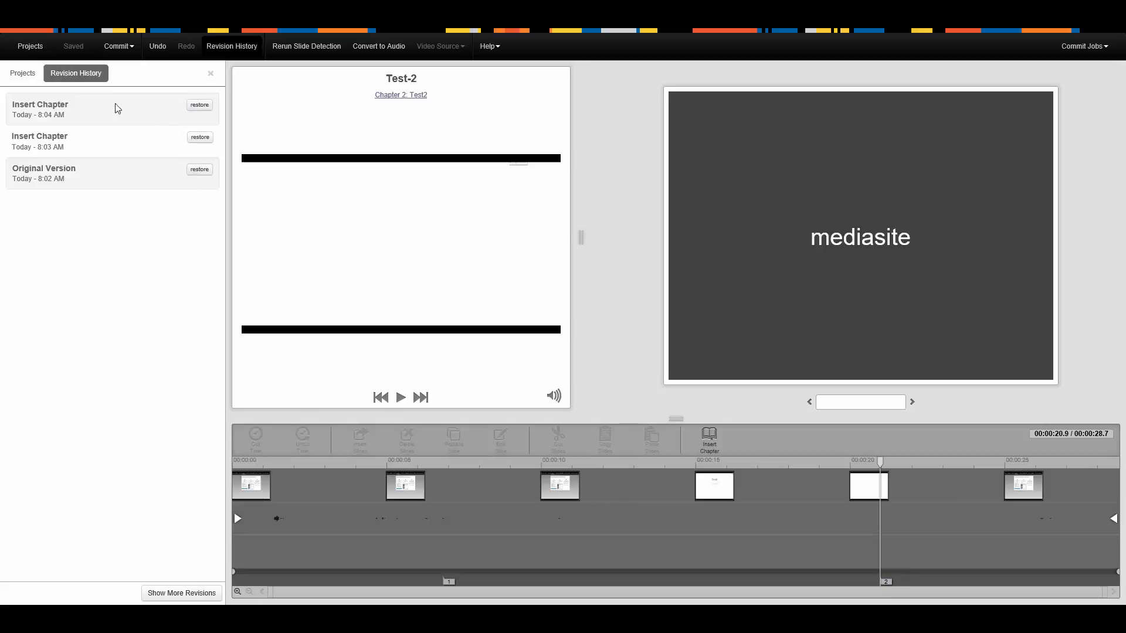
left_click(193, 170)
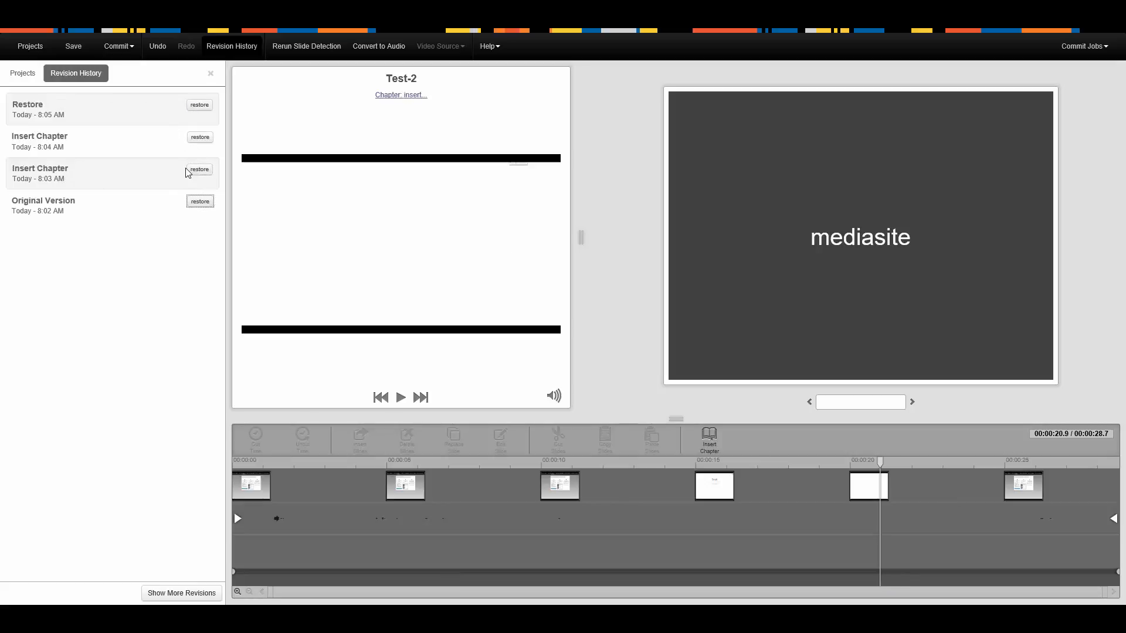
left_click(200, 138)
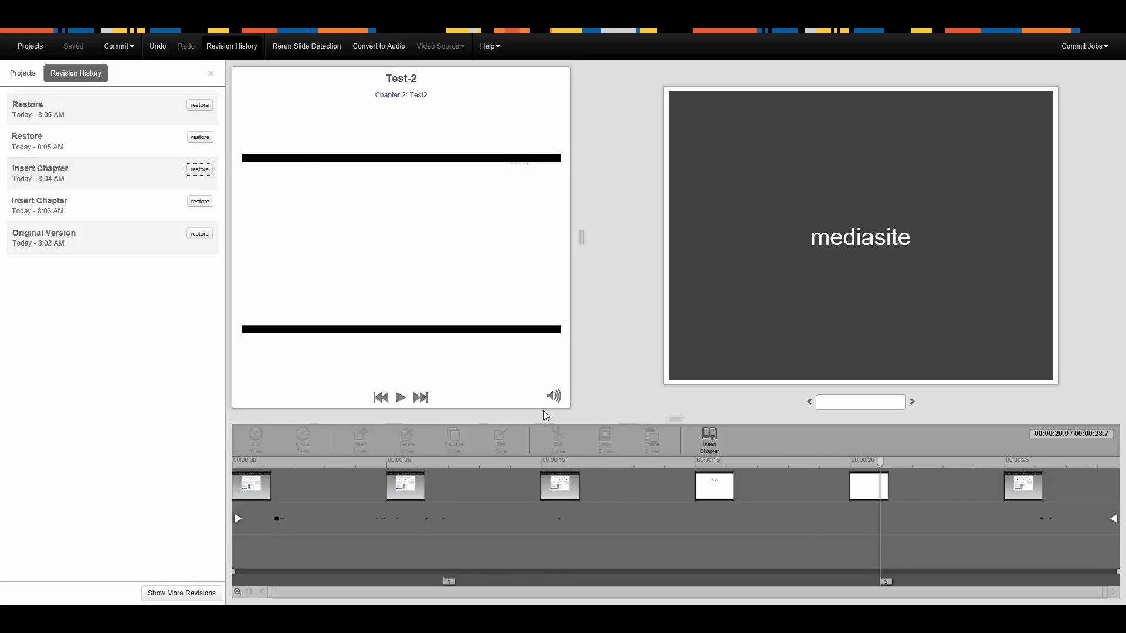
left_click(211, 74)
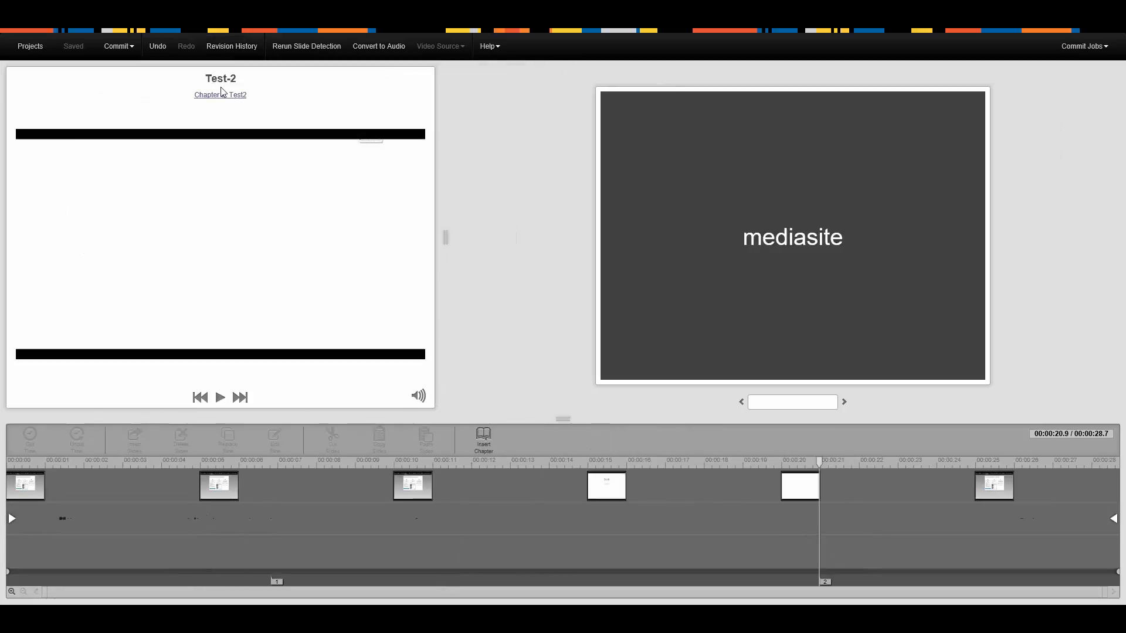
Rerun slide change detection with a maximum scan rate of 4 fps and an image change sensitivity of 95
left_click(134, 51)
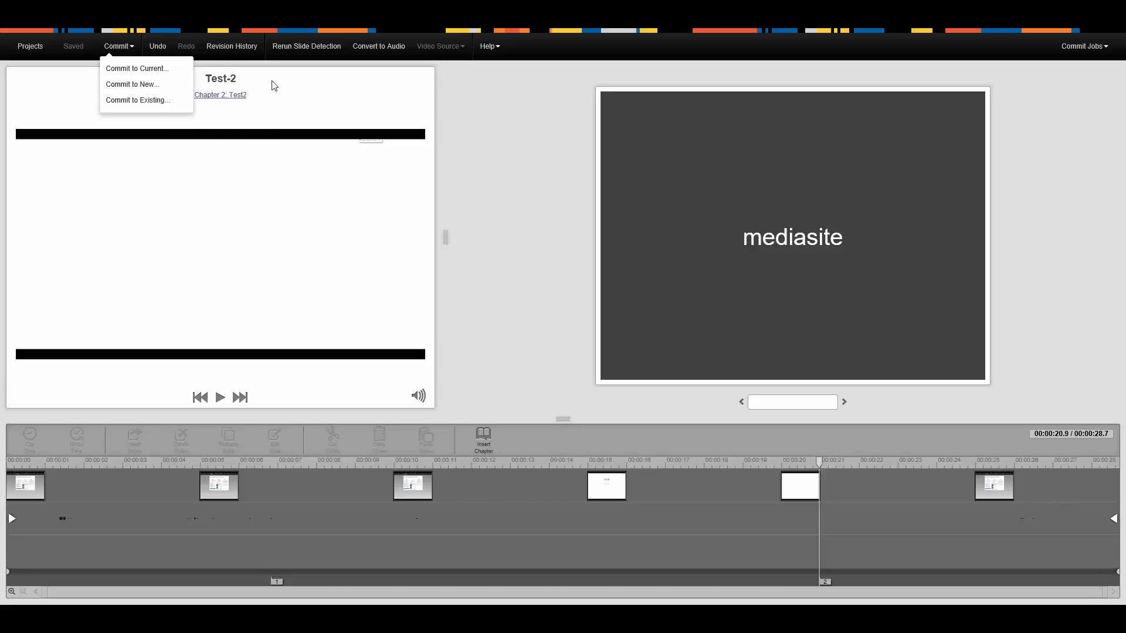
left_click(250, 52)
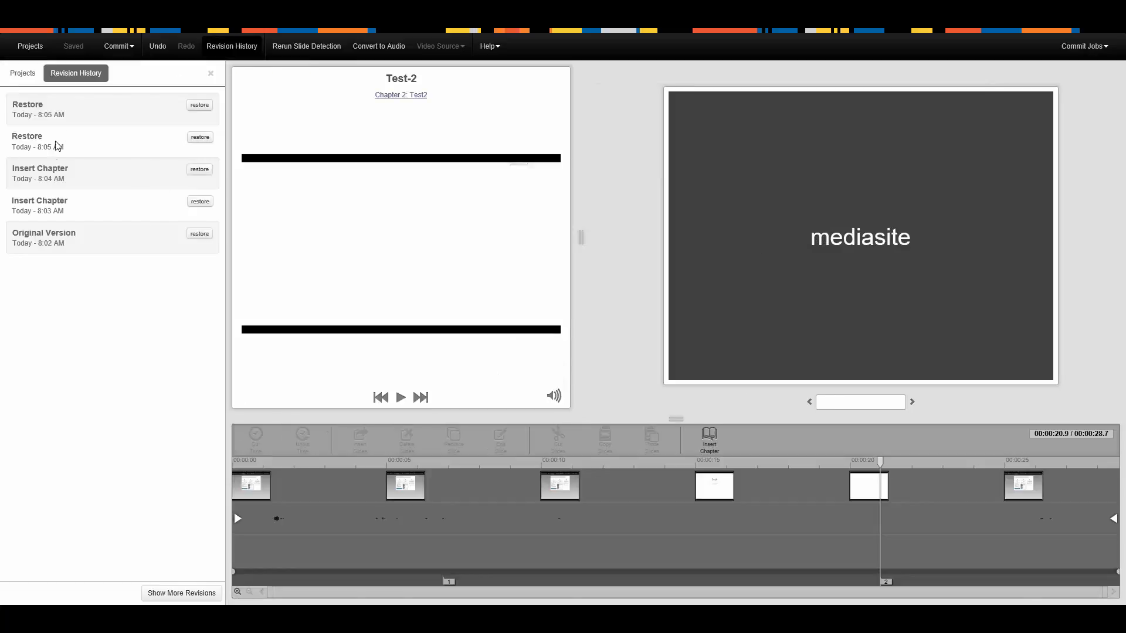
left_click(329, 55)
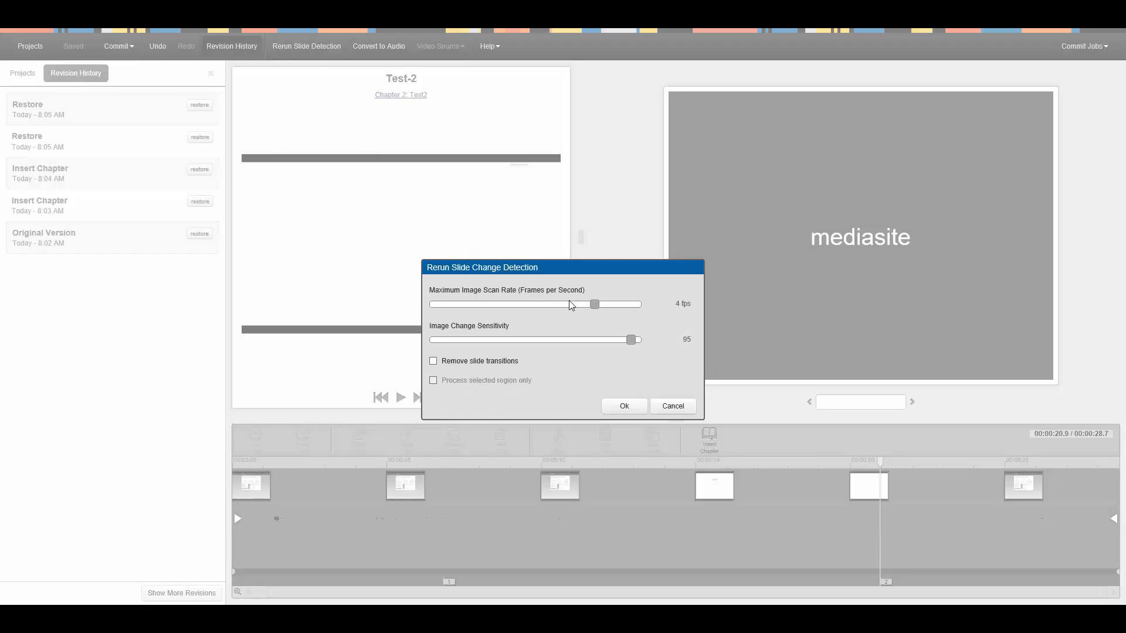
left_click(625, 406)
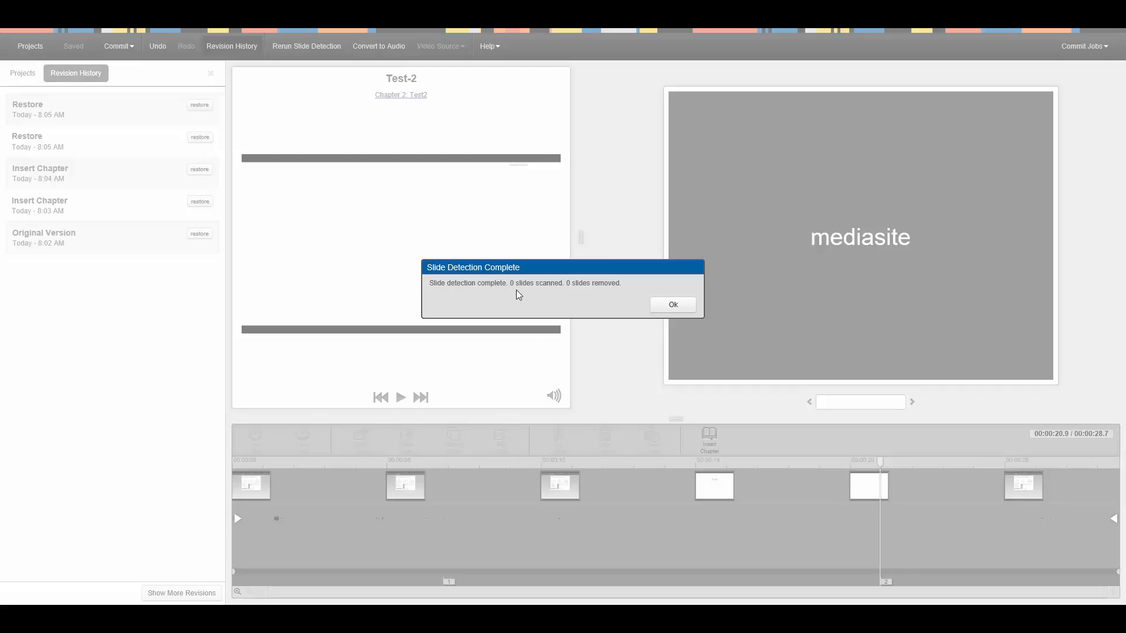
left_click(673, 305)
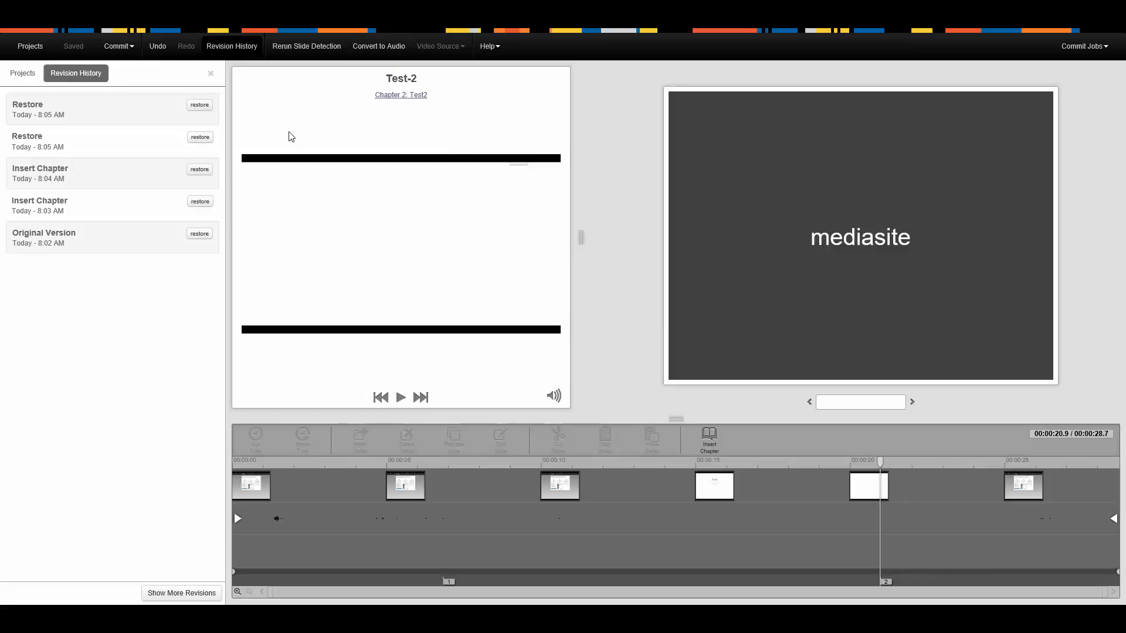
left_click(206, 75)
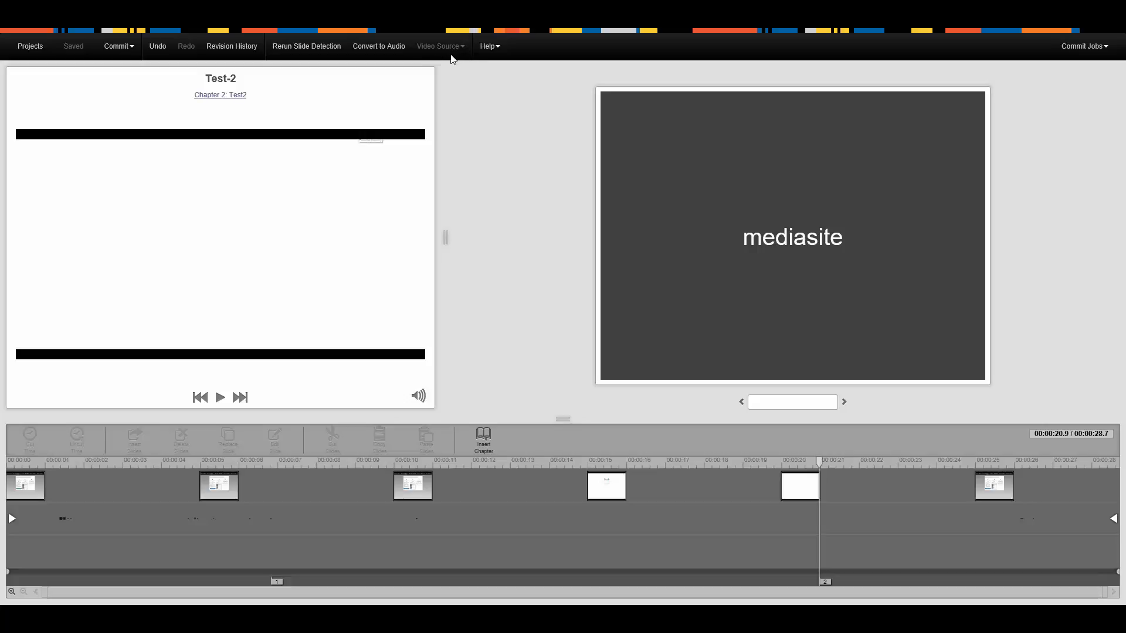
left_click(497, 49)
left_click(413, 464)
left_click_drag(410, 464, 314, 463)
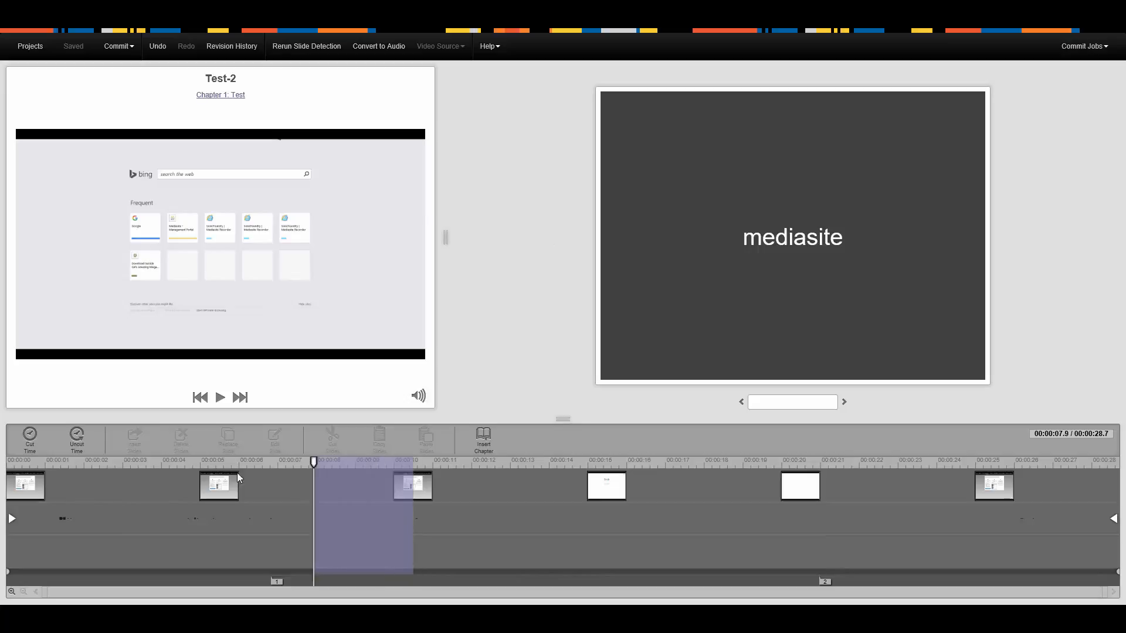
left_click_drag(237, 473, 146, 482)
left_click_drag(409, 461, 108, 482)
left_click(44, 464)
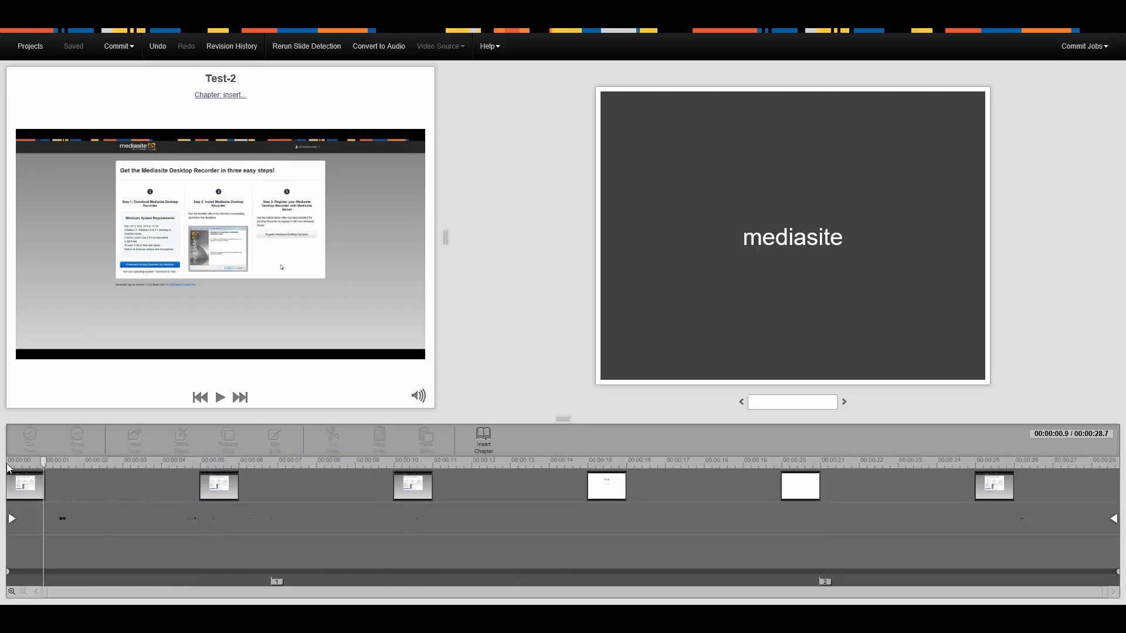
Cut the opening of the video from the start to about 4.3 seconds
left_click(7, 463)
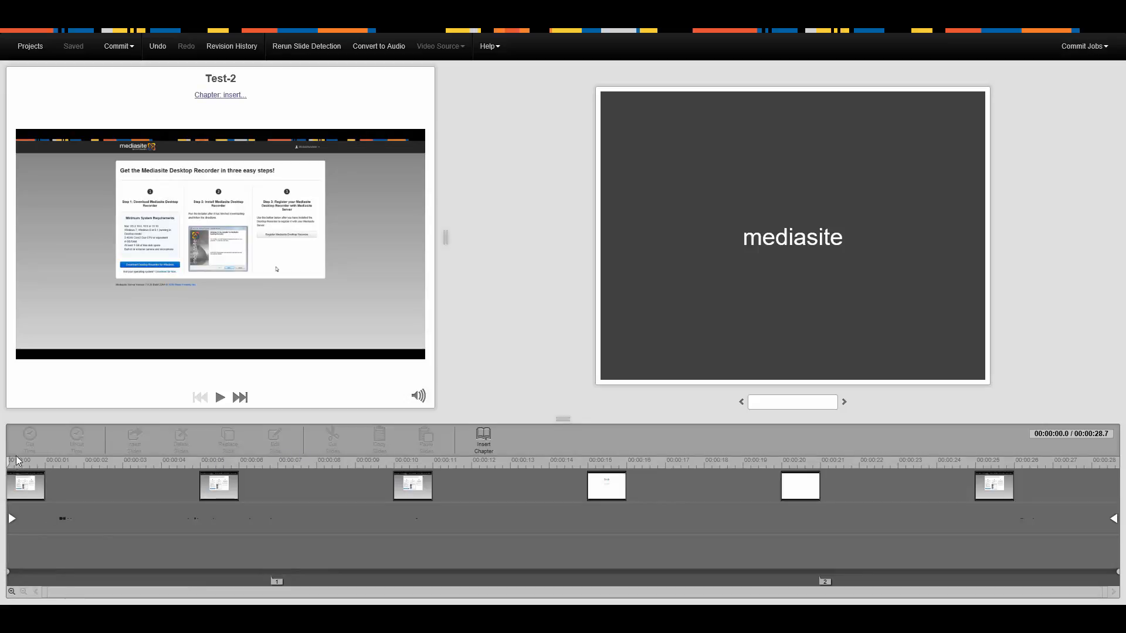
left_click_drag(8, 466, 176, 455)
left_click(29, 453)
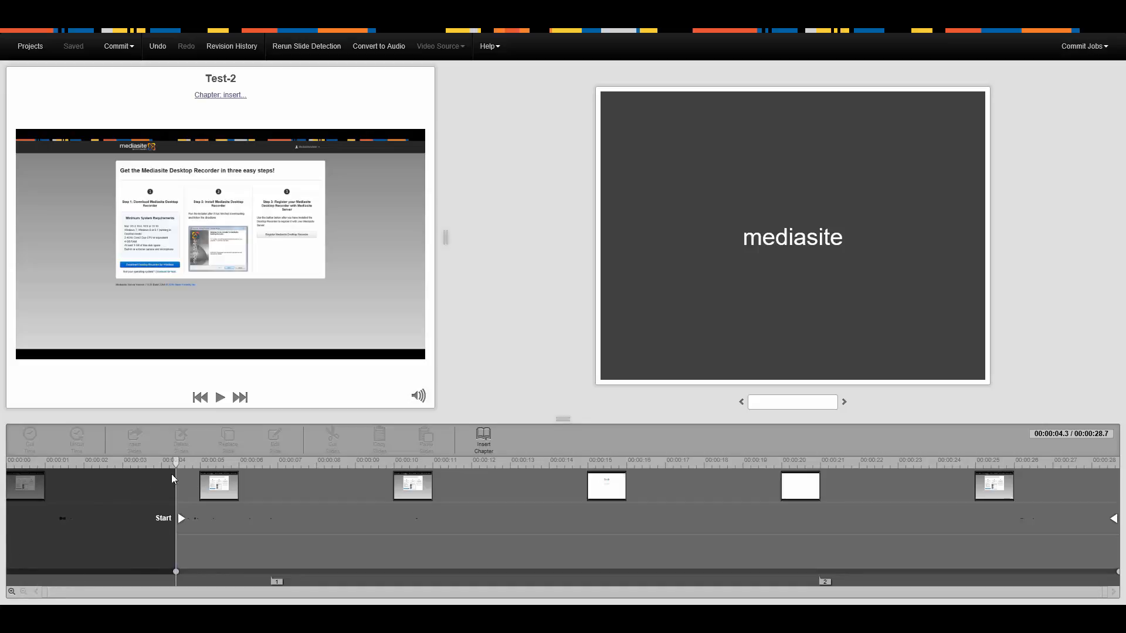
Uncut the removed opening section of the video and review the project's revision history
left_click(120, 467)
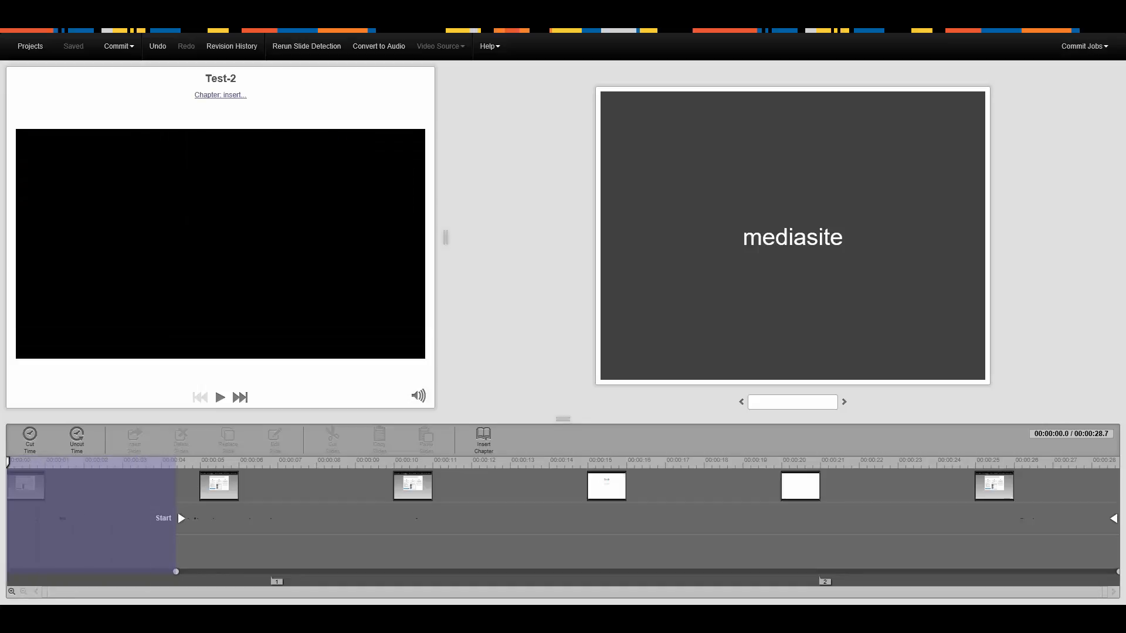
left_click(77, 441)
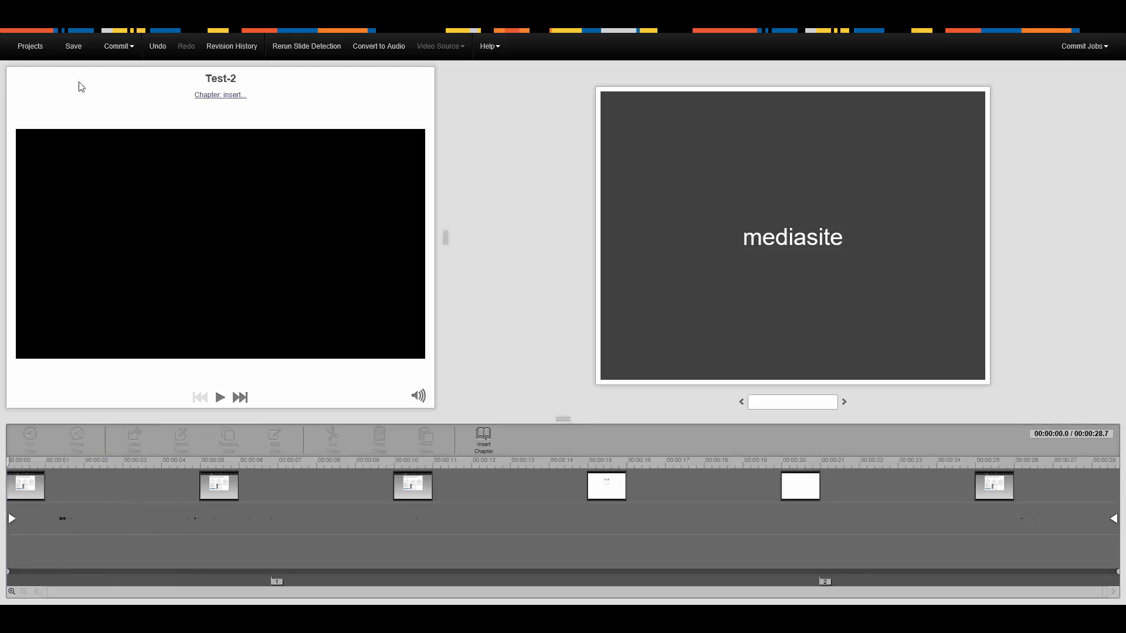
left_click(229, 47)
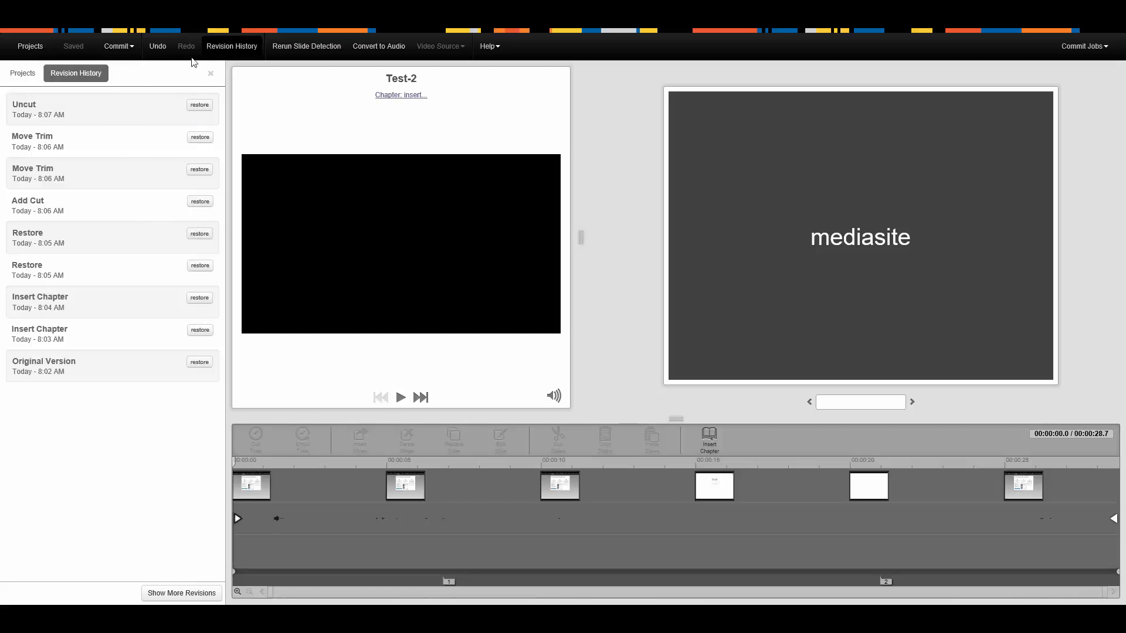
left_click(210, 73)
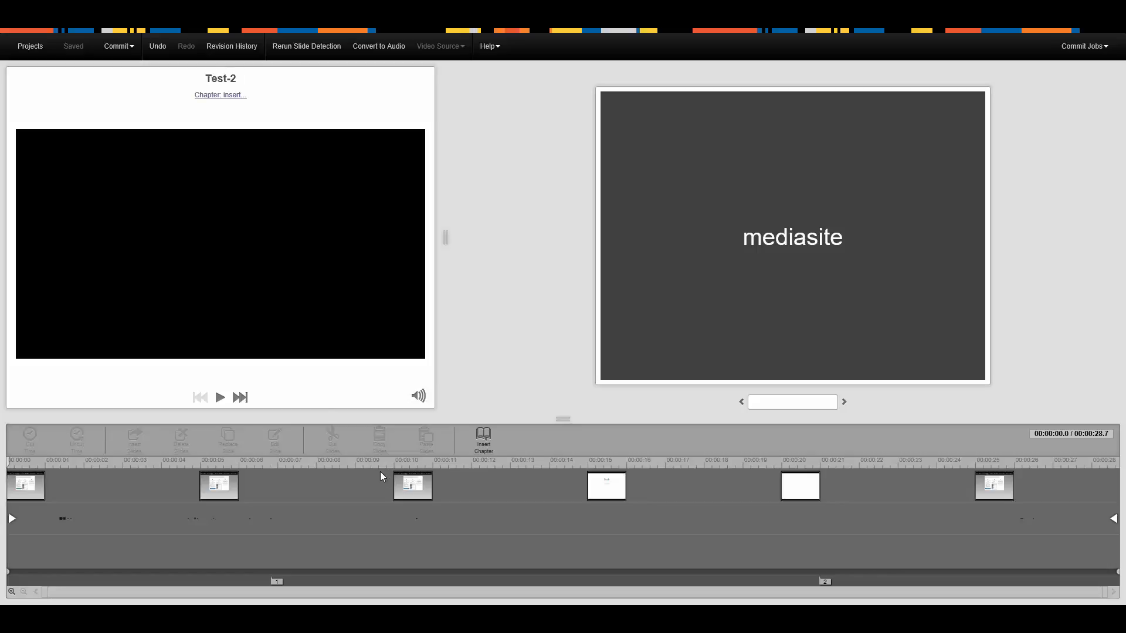
Cut the video from the start to about 4.9 seconds and briefly play back the trimmed result
left_click_drag(8, 466, 199, 478)
left_click(31, 440)
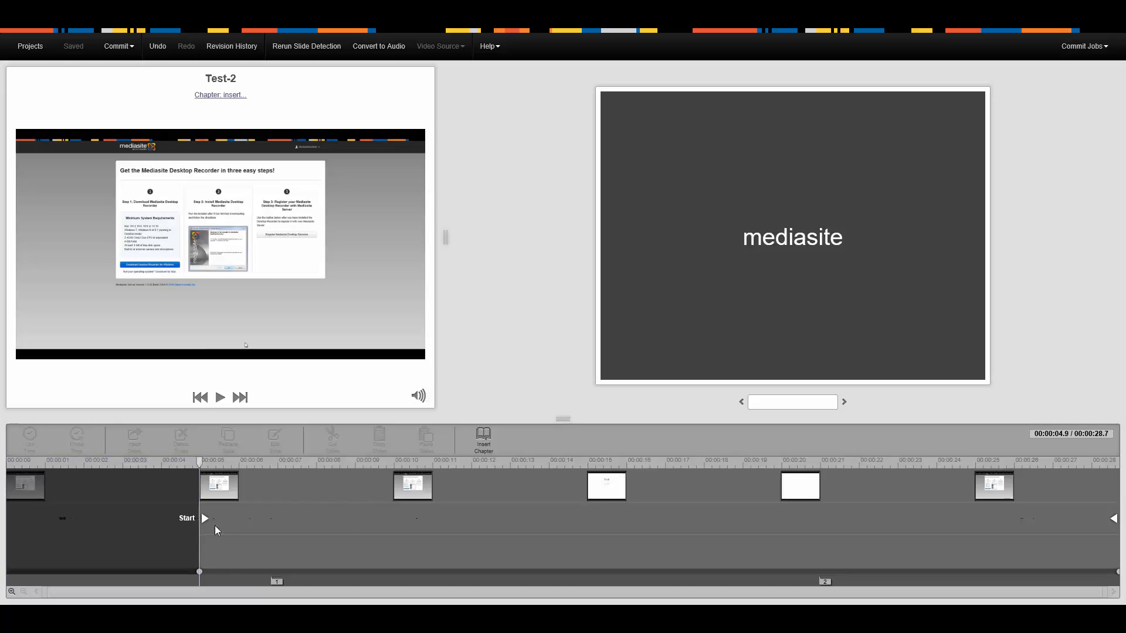
left_click(220, 398)
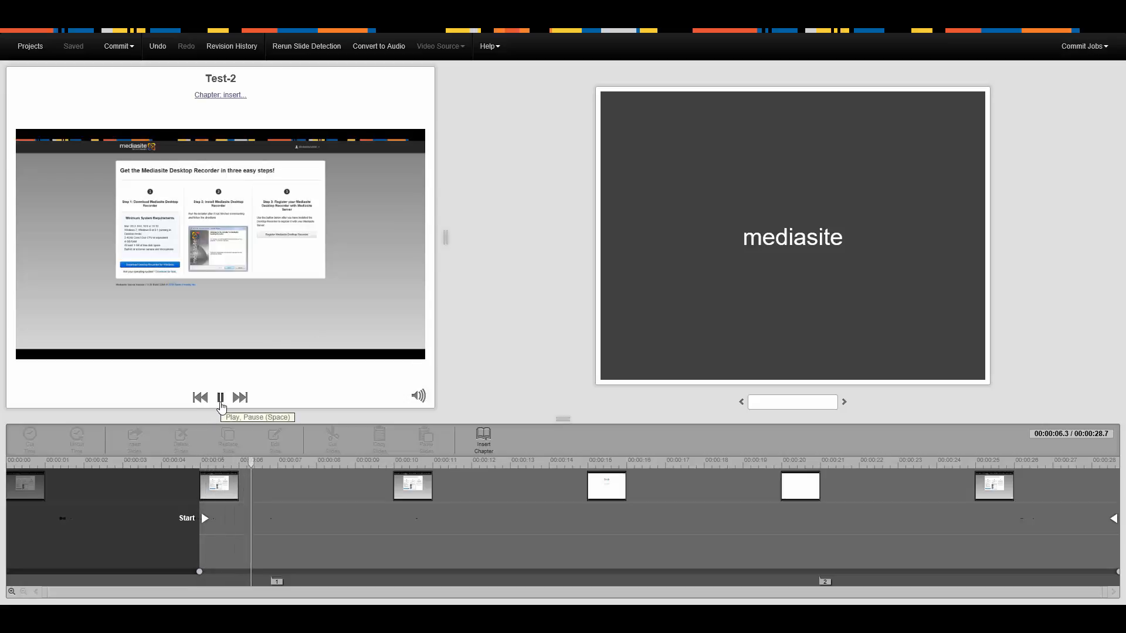
left_click(220, 399)
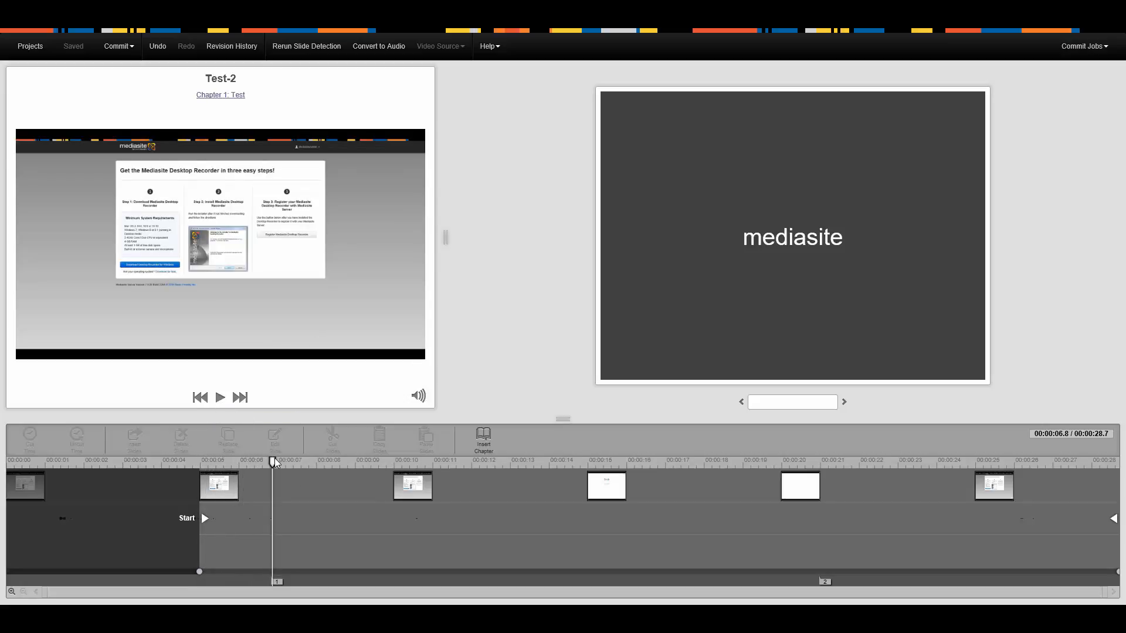
Select about 6.8 to 9.0 seconds on the timeline, and commit the edits to the current presentation, replacing the existing version
left_click_drag(273, 459, 360, 479)
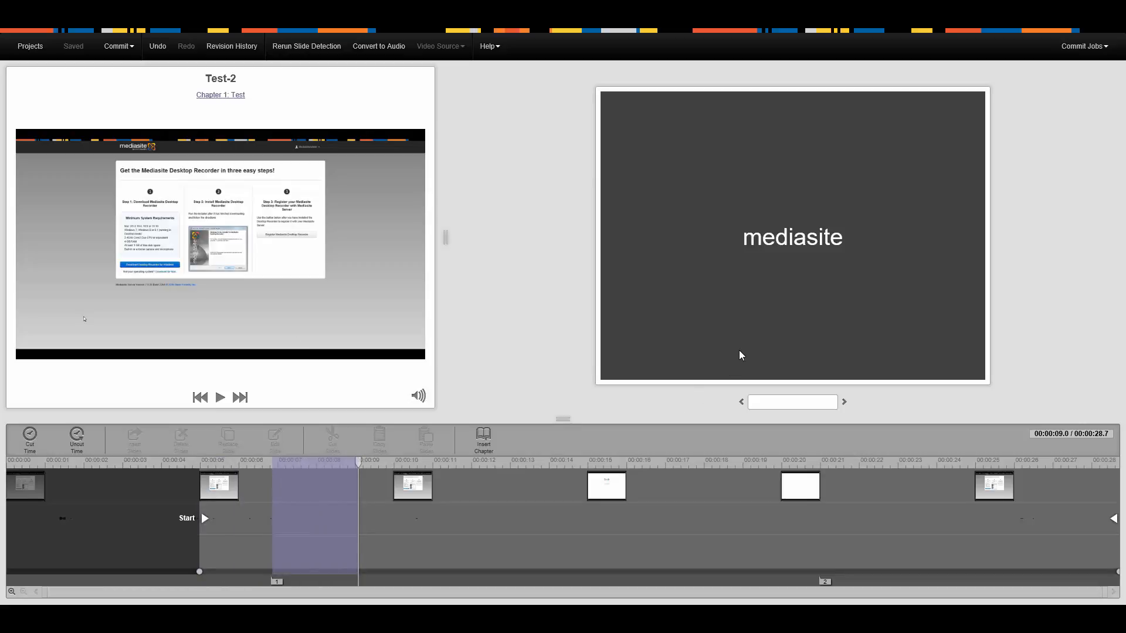
left_click(119, 46)
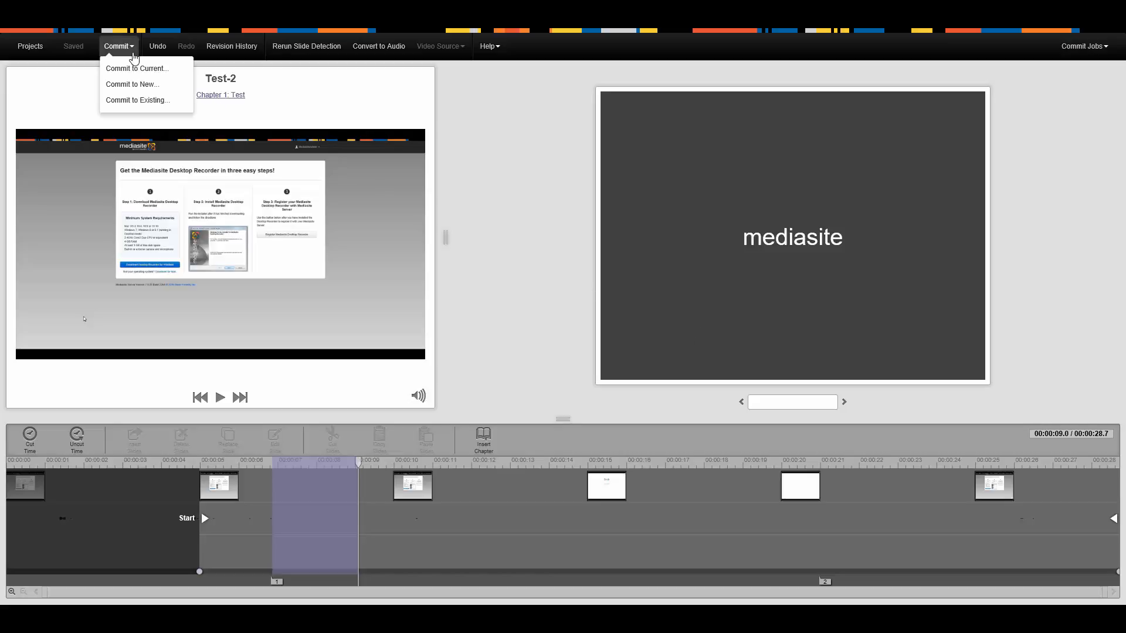
left_click(144, 72)
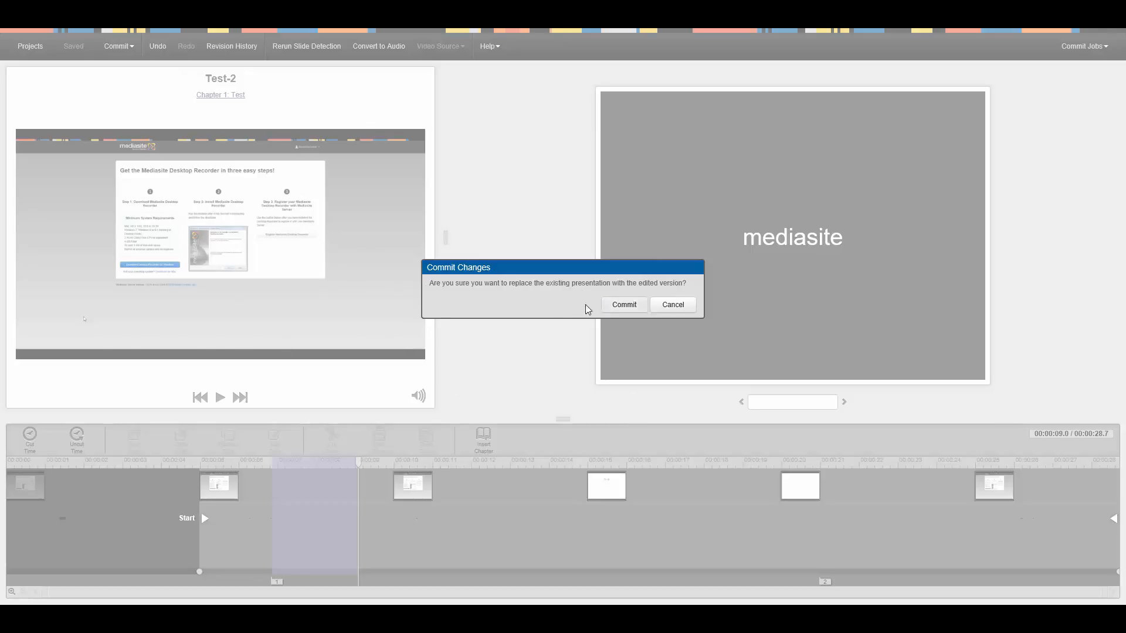
left_click(622, 307)
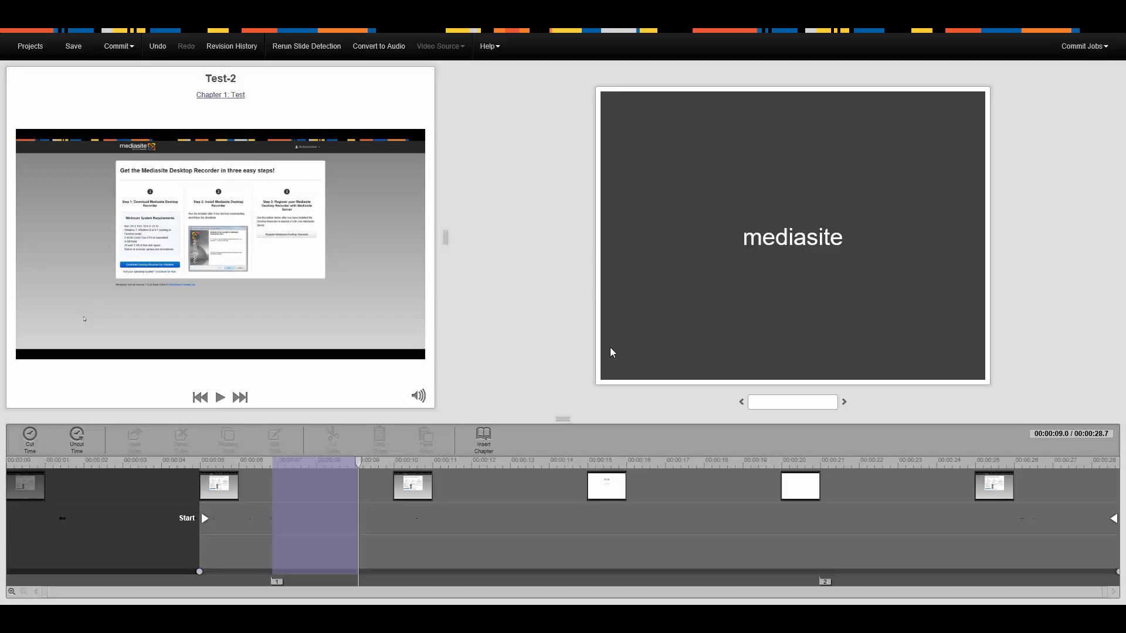
Add a fade-in leading into the presentation's start, beginning at about 3.3 seconds, and select about 0.8 to 2.6 seconds on the timeline
left_click(1083, 57)
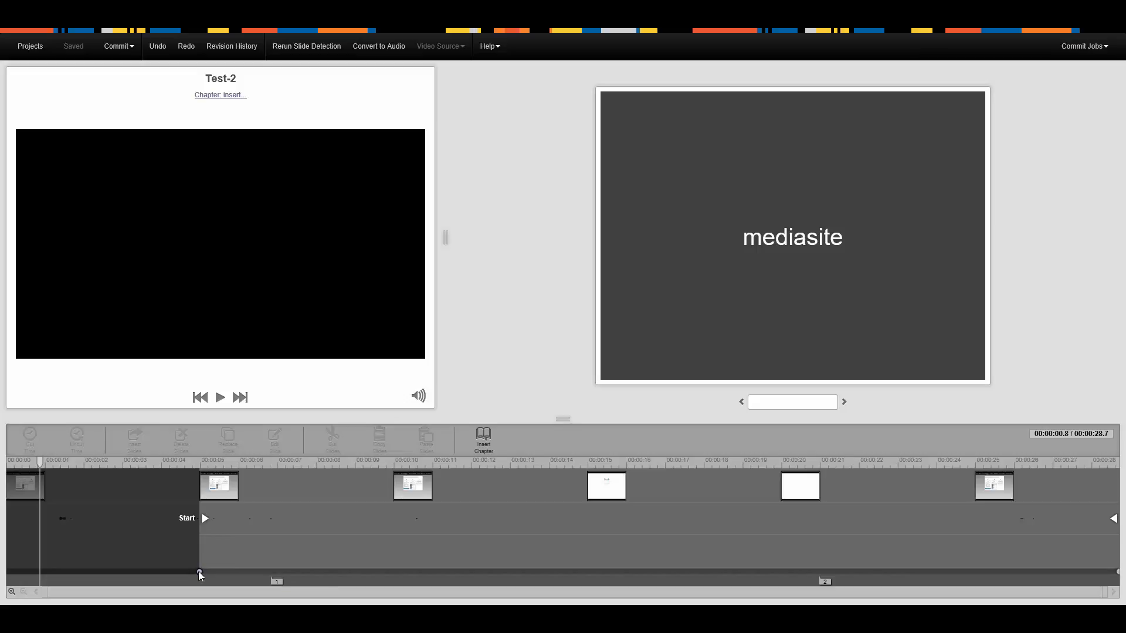
left_click_drag(198, 571, 135, 571)
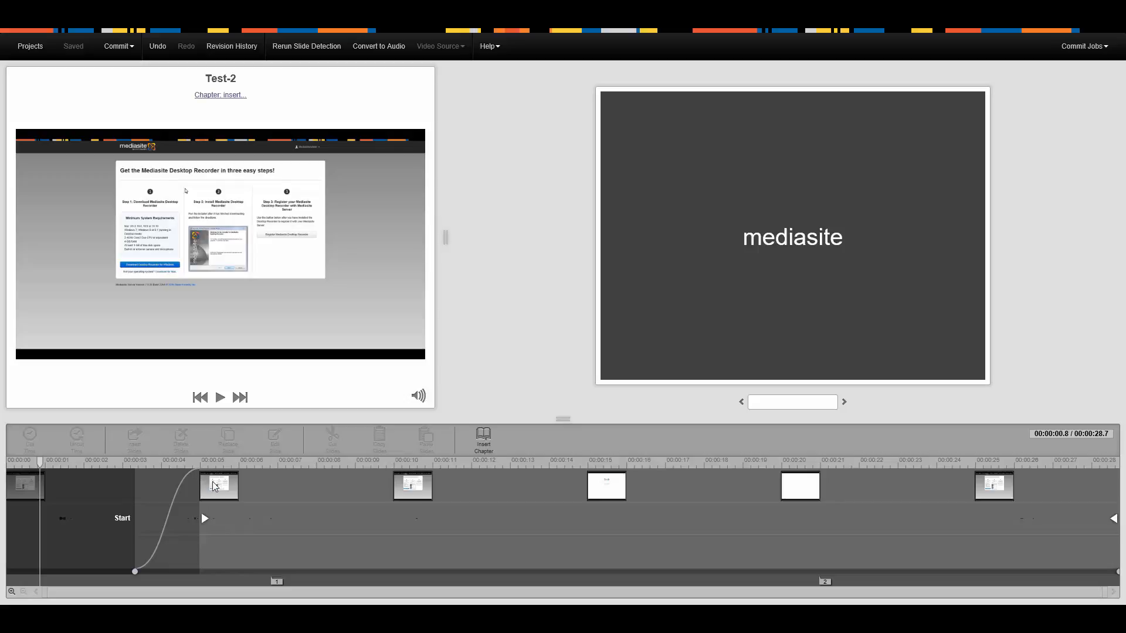
left_click_drag(55, 464, 119, 471)
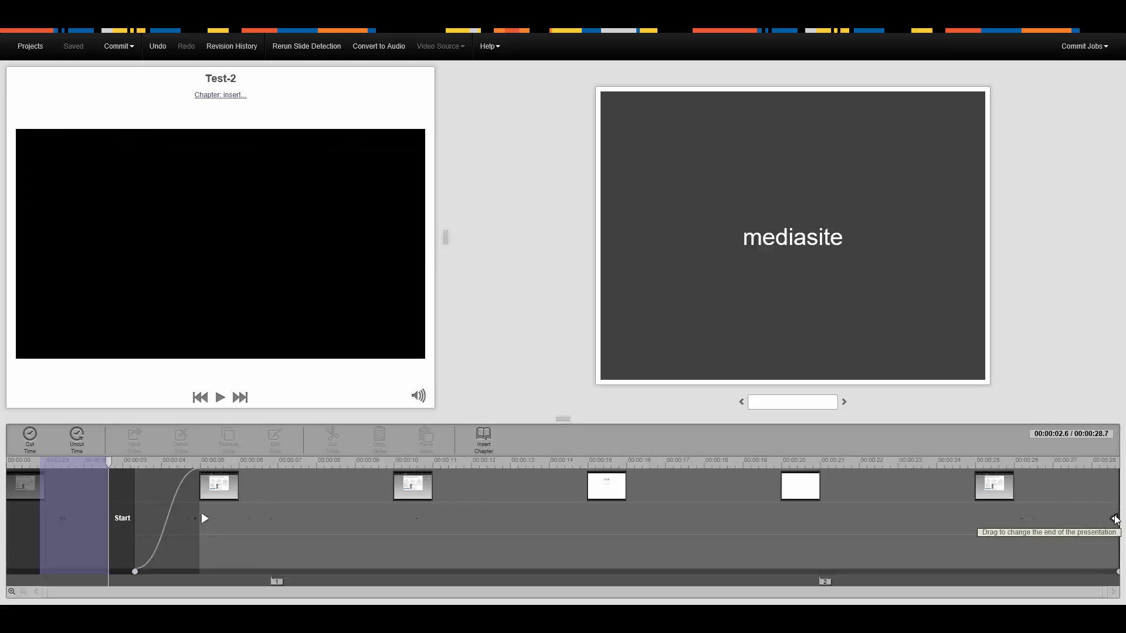
Trim the presentation's end to about 26 seconds and add a fade-out from there to the end of the timeline
left_click_drag(1114, 518, 1009, 526)
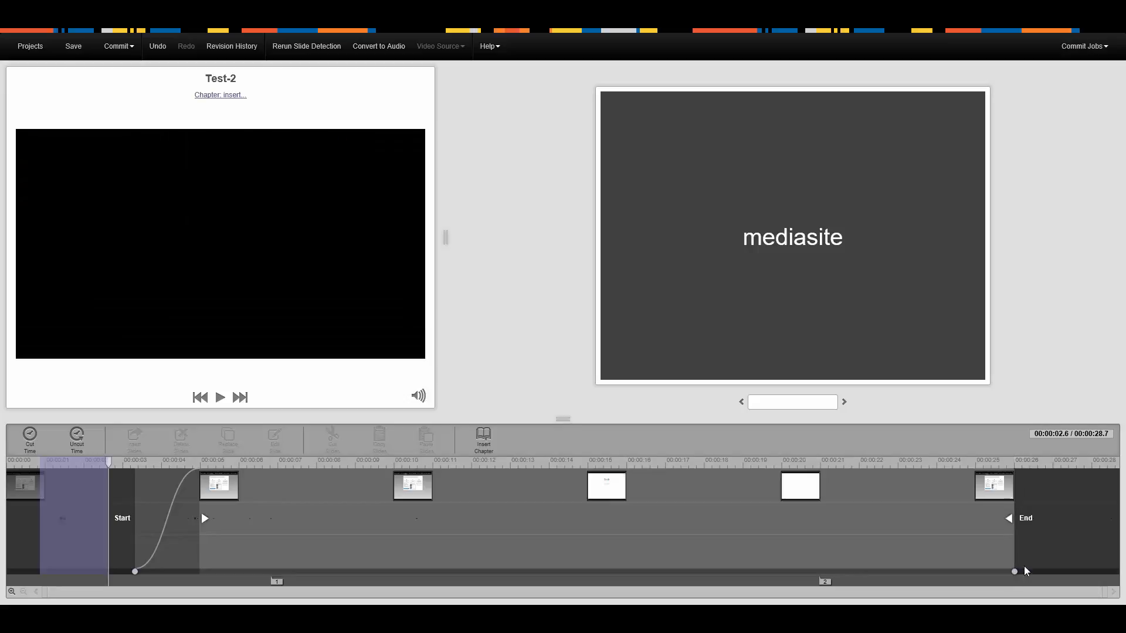
left_click_drag(1014, 571, 1117, 571)
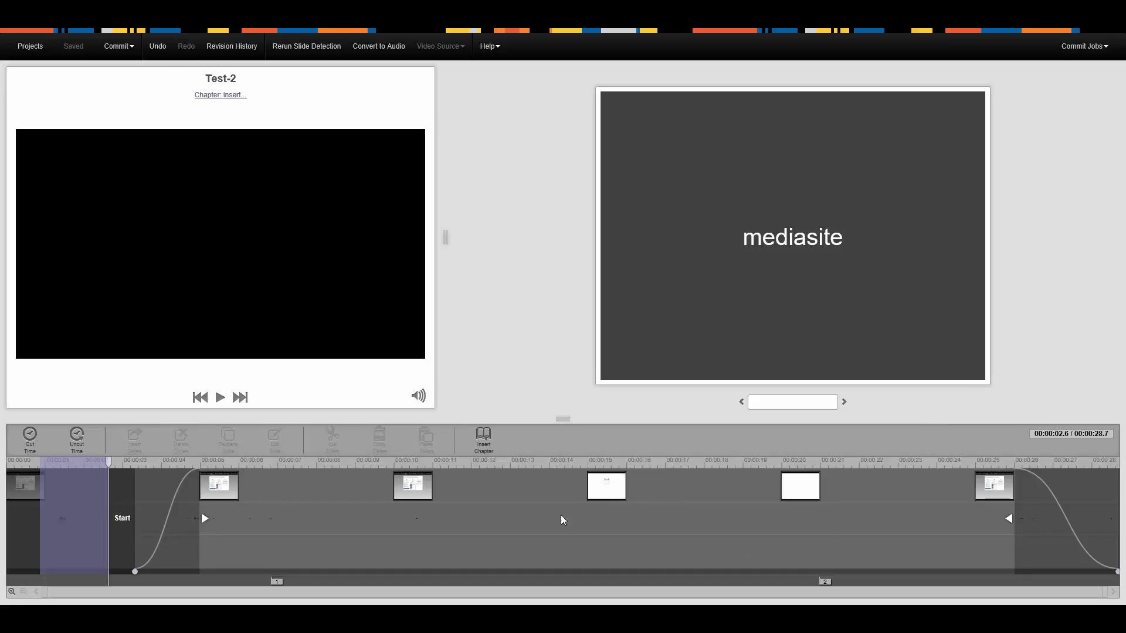
Look at the commit options and check the status of the Test-2 commit jobs
left_click(130, 52)
left_click(131, 53)
left_click(1084, 46)
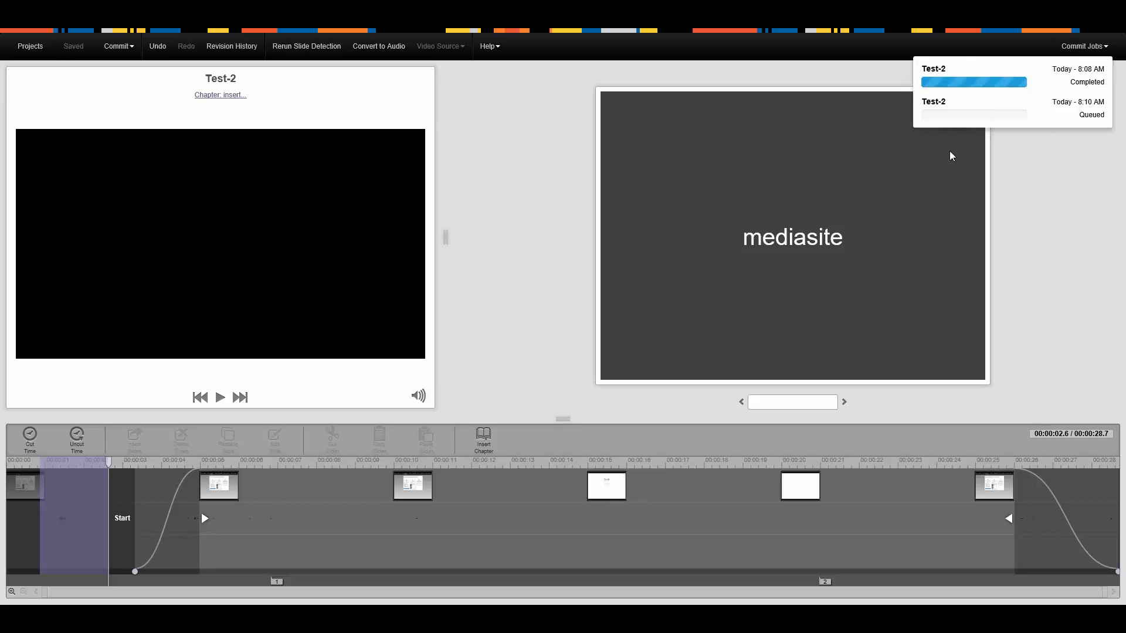
left_click(1077, 53)
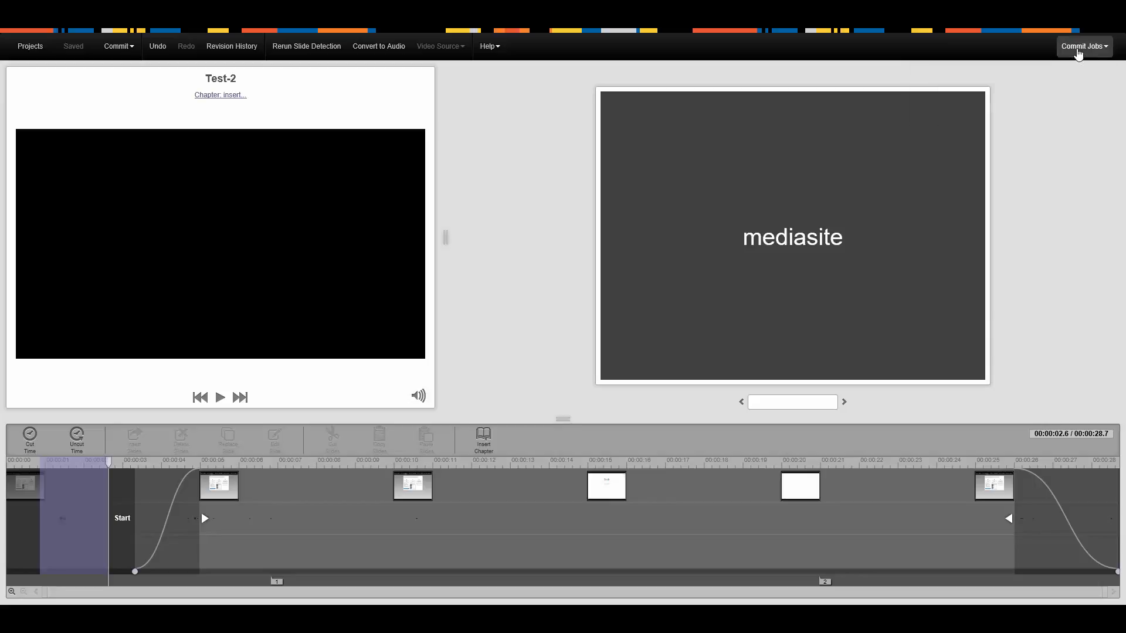